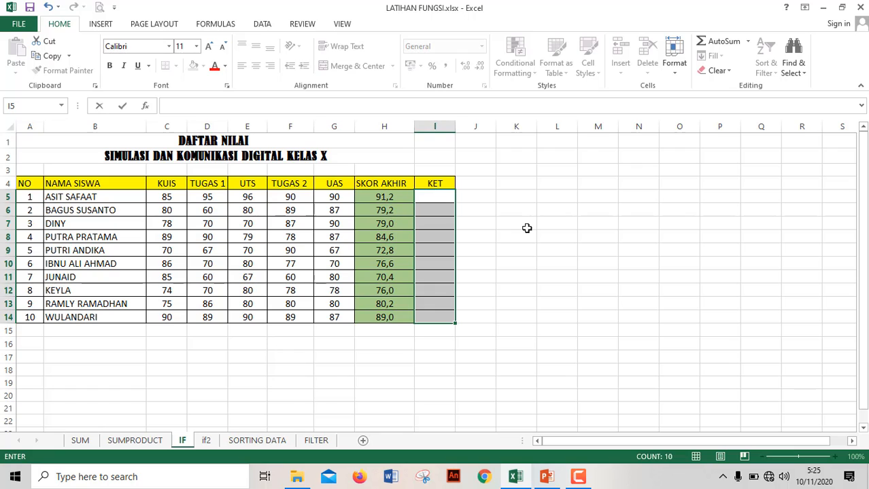
# In I5, the first KET cell, begin an IF formula with the condition H5>=70.
pyautogui.click(527, 226)
pyautogui.click(443, 198)
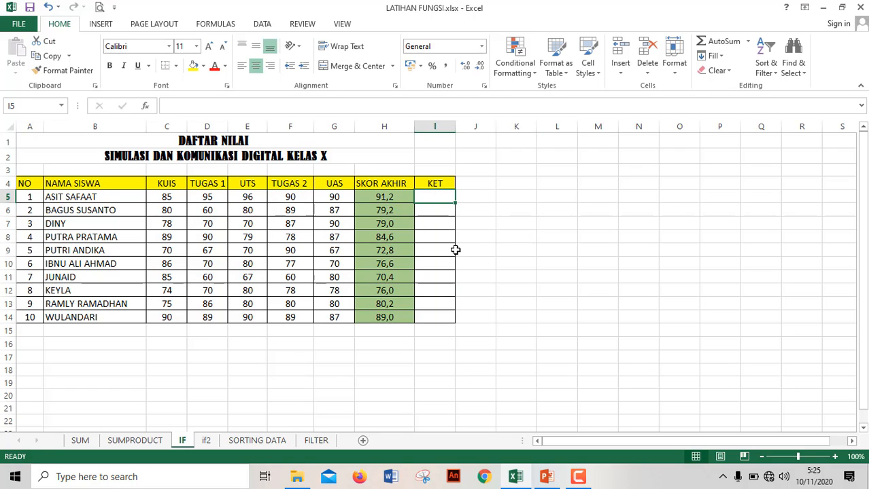
pyautogui.write('=')
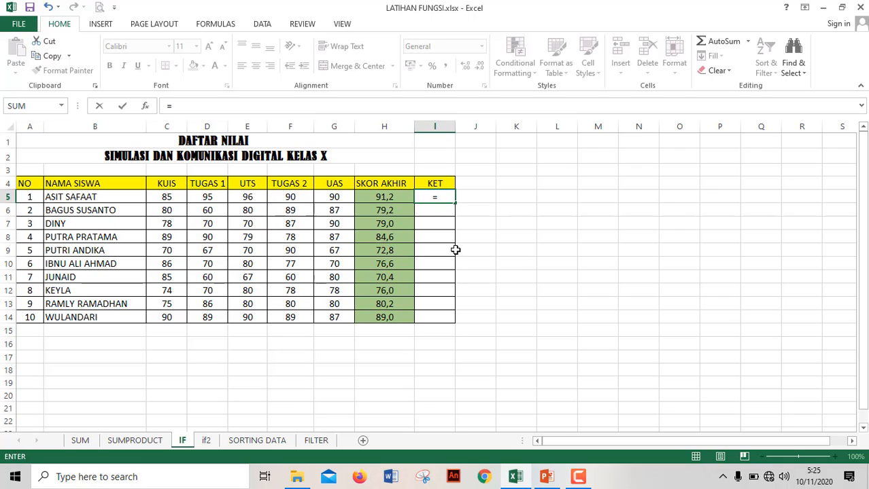
pyautogui.write('IF')
pyautogui.press('Escape')
pyautogui.press('BackSpace')
pyautogui.write('(')
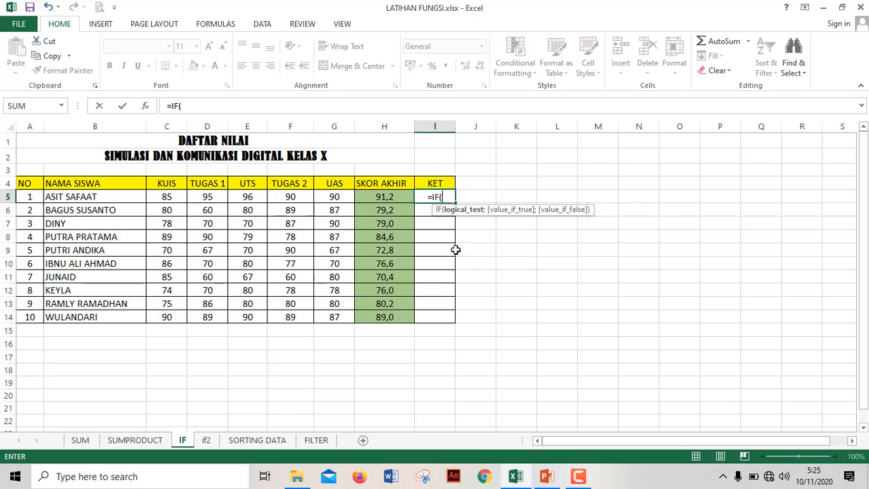
pyautogui.click(385, 196)
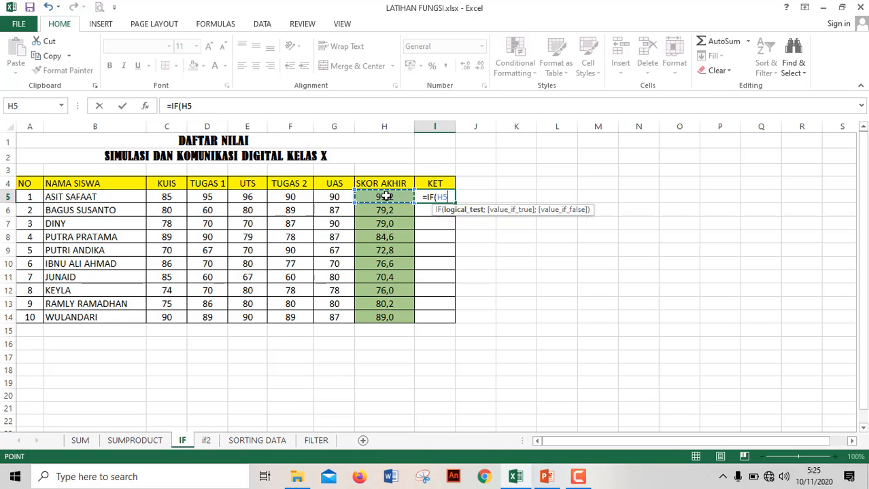
pyautogui.write('>')
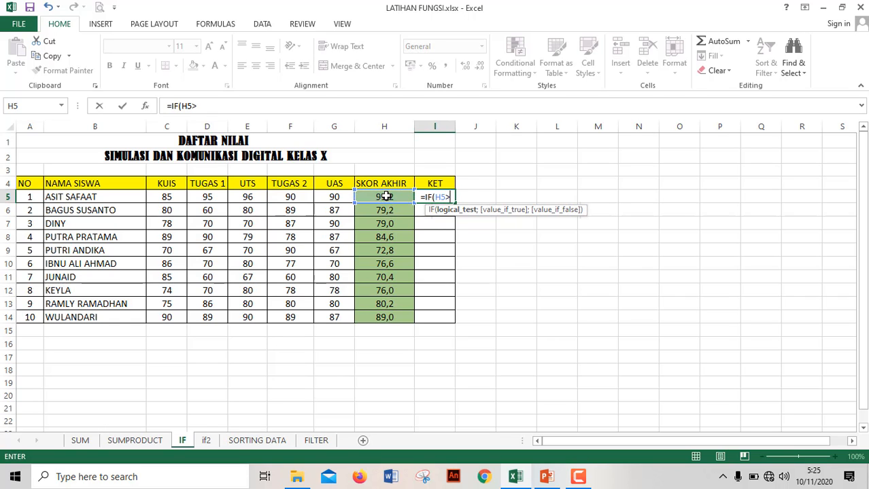
pyautogui.write('=')
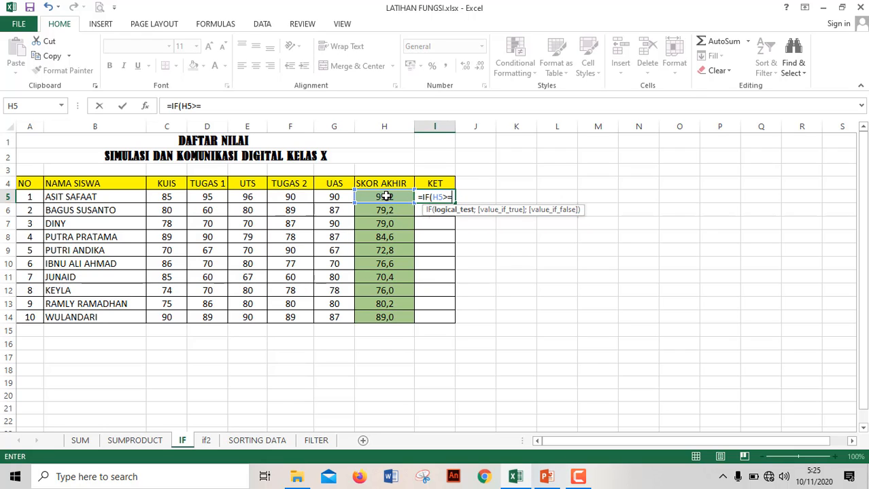
pyautogui.write('70')
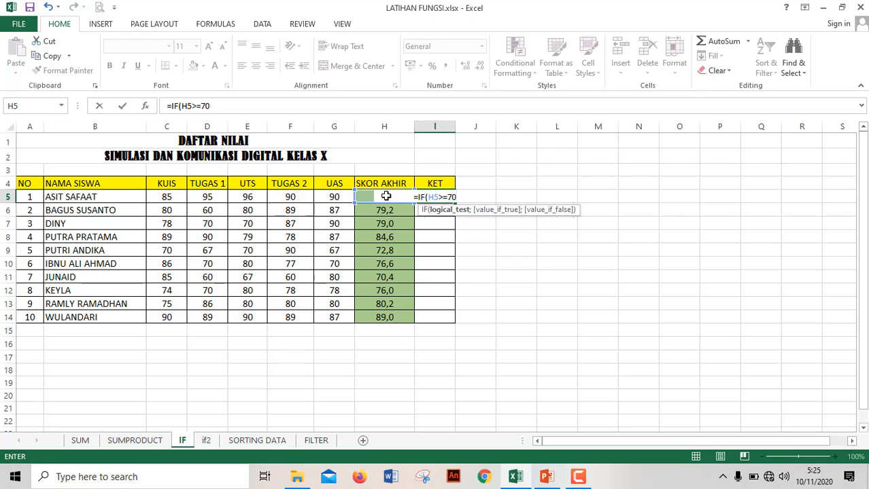
pyautogui.write(';')
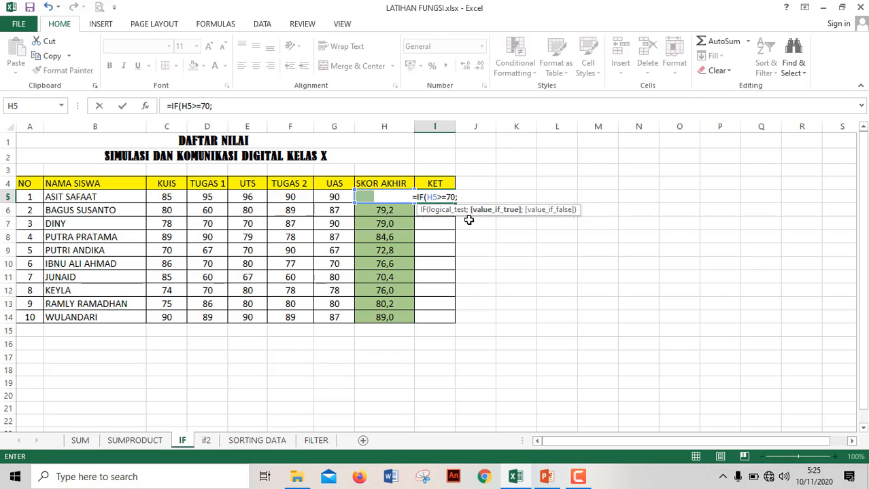
pyautogui.write('"L')
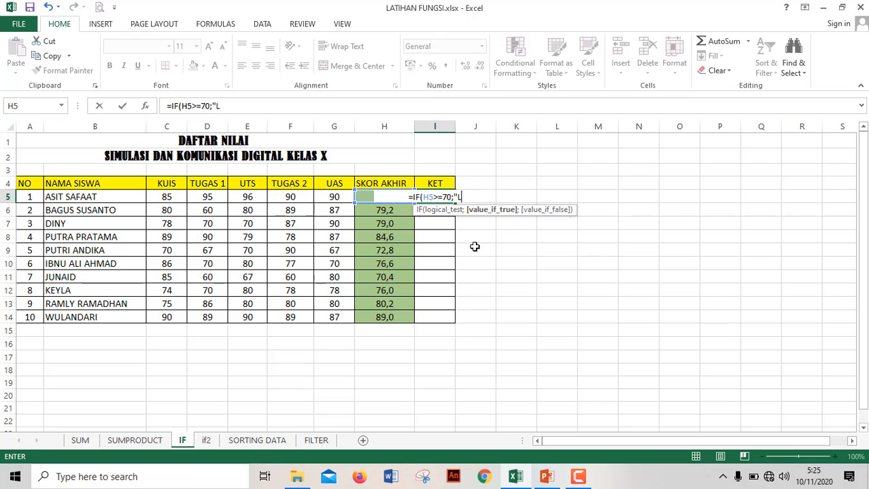
pyautogui.write('L')
# Set the value-if-true argument of the I5 formula to "LULUS".
pyautogui.press('BackSpace')
pyautogui.write('ULUS')
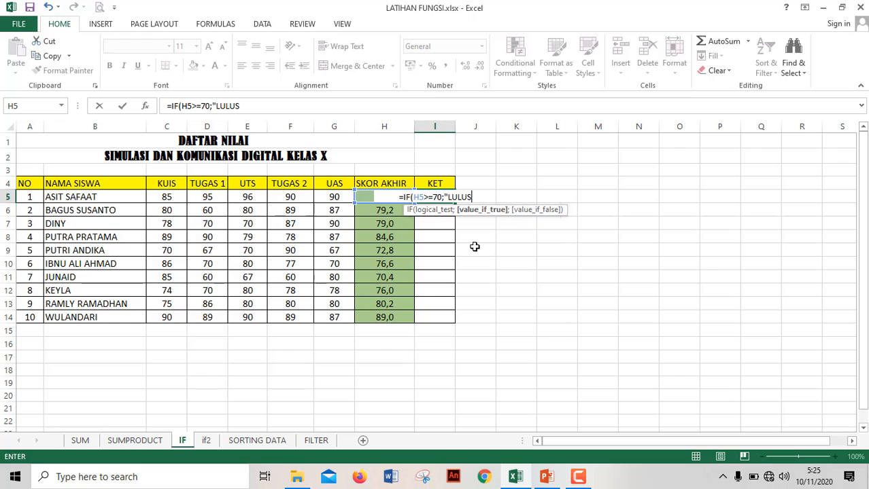
pyautogui.write('"')
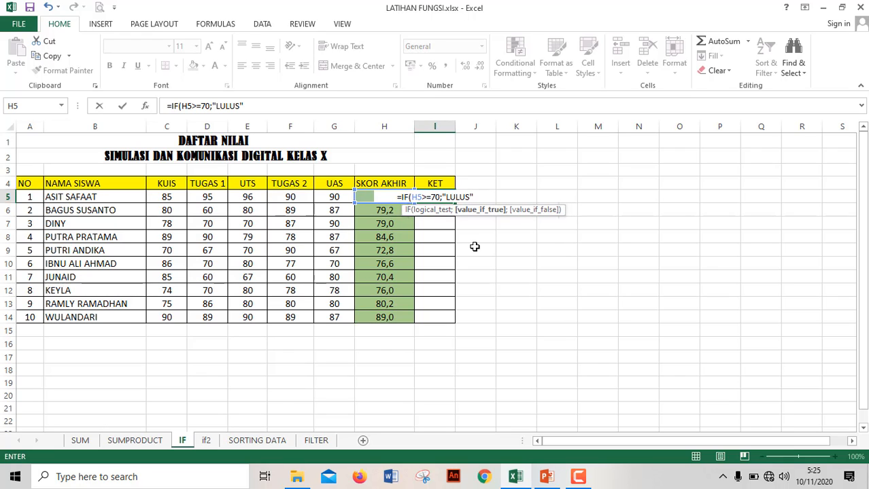
pyautogui.write(';')
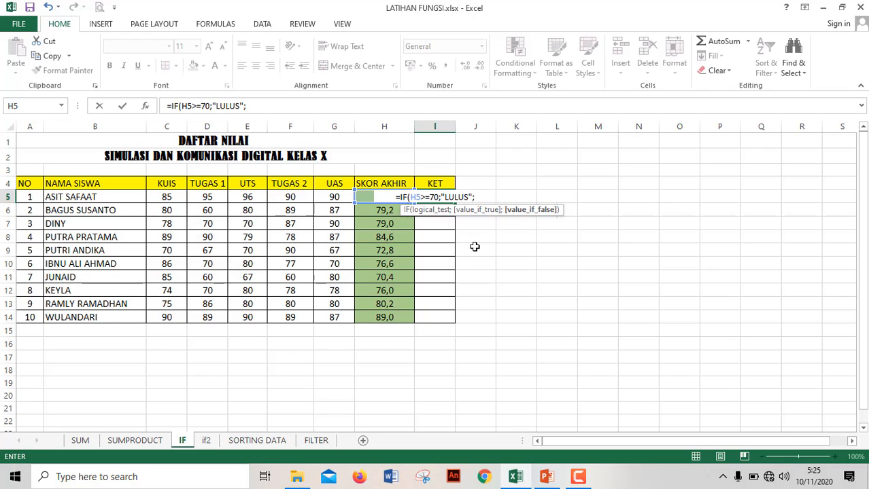
pyautogui.write('"')
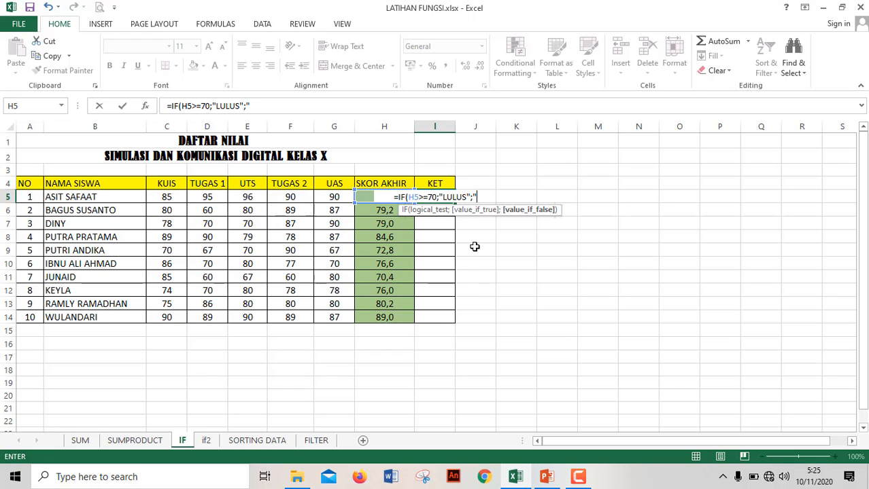
pyautogui.write('TI')
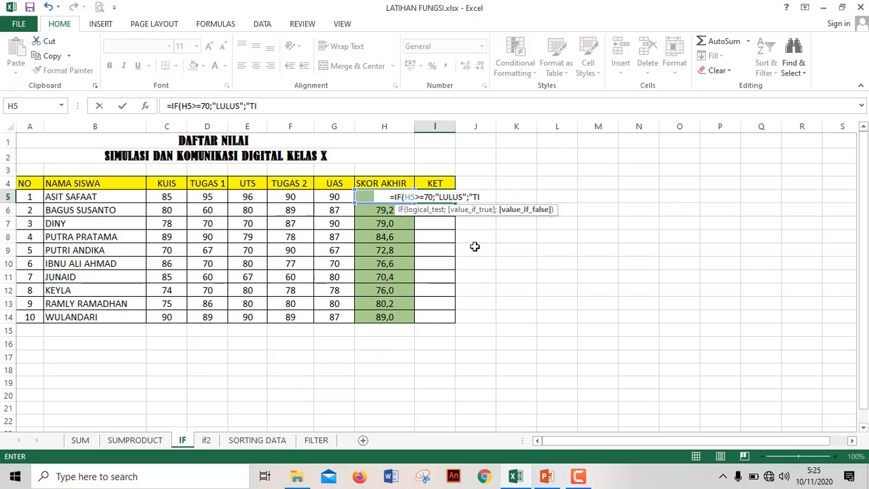
pyautogui.write('DAK ')
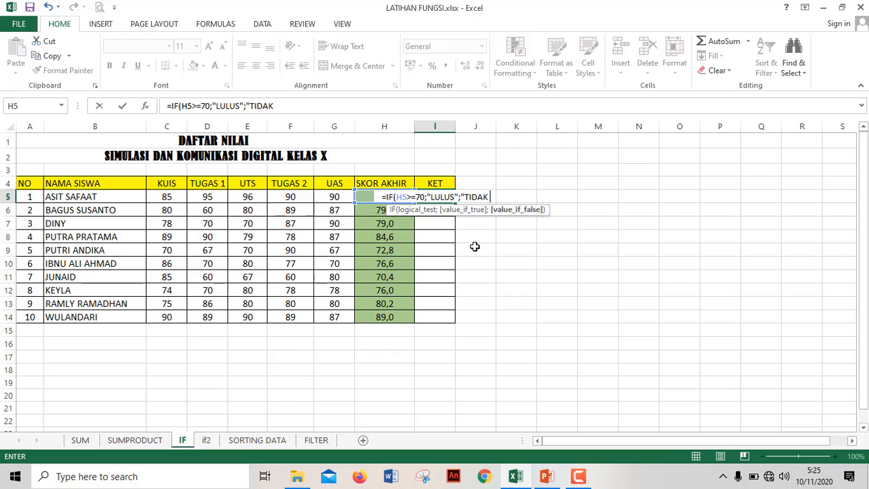
pyautogui.write('LULUS')
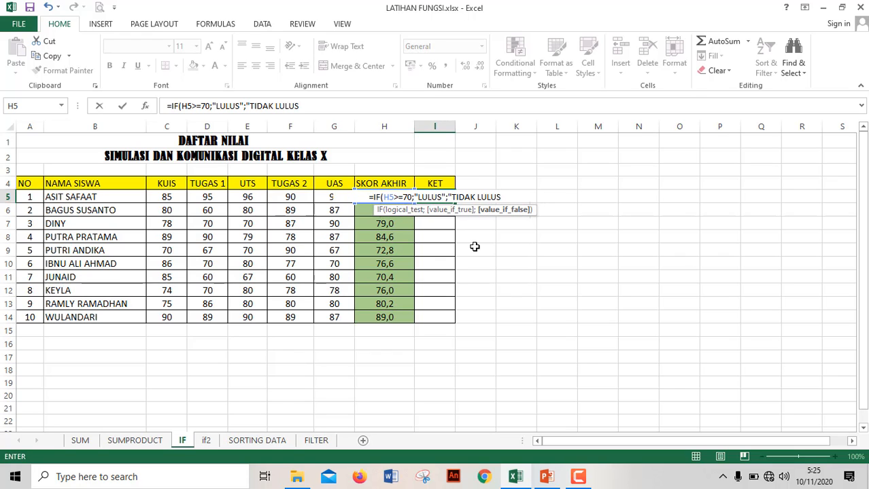
pyautogui.write('")')
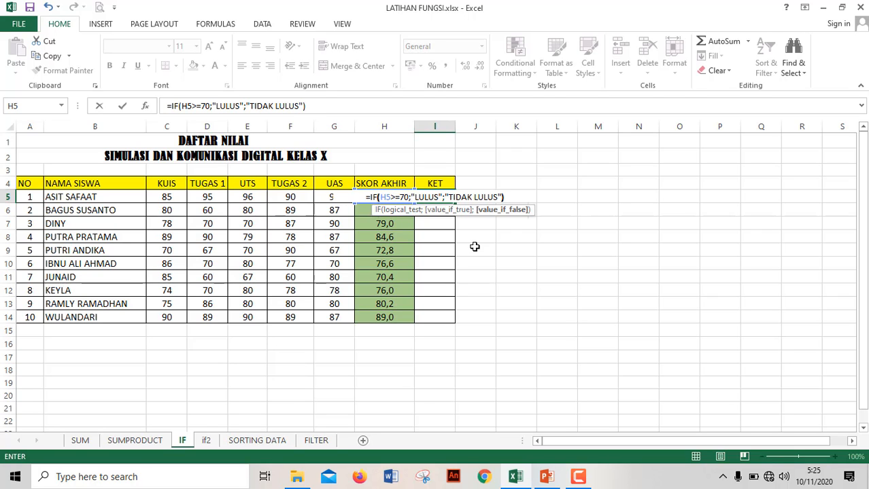
# Set the value-if-false argument to "TIDAK LULUS" and complete the IF formula in I5.
pyautogui.press('Return')
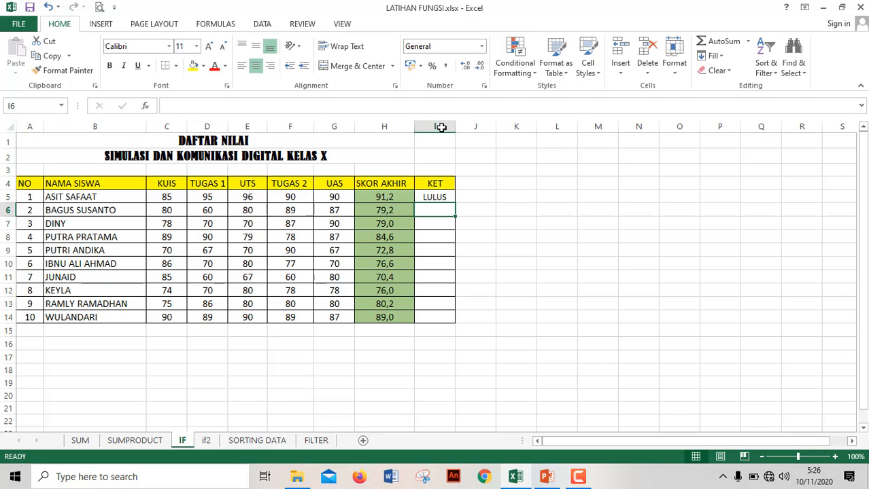
# Fill the IF formula from I5 down the KET column to I14 and review the formula in I5.
pyautogui.click(434, 196)
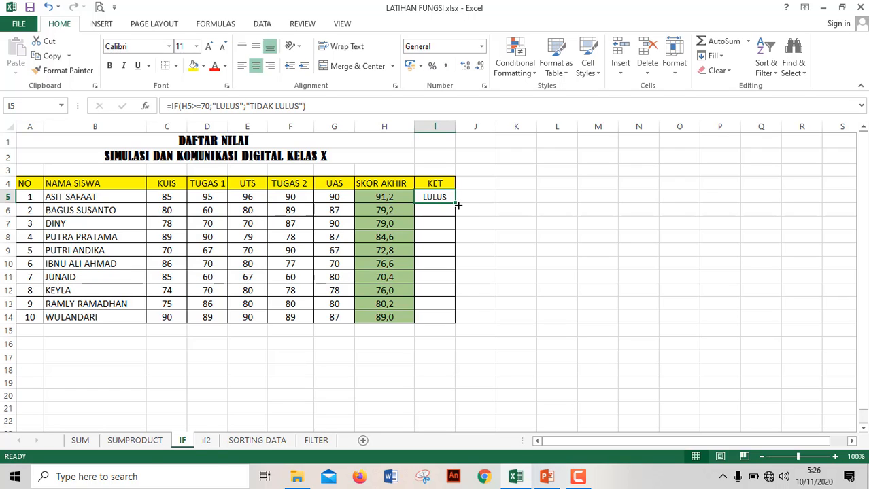
pyautogui.moveTo(458, 205); pyautogui.dragTo(450, 320)
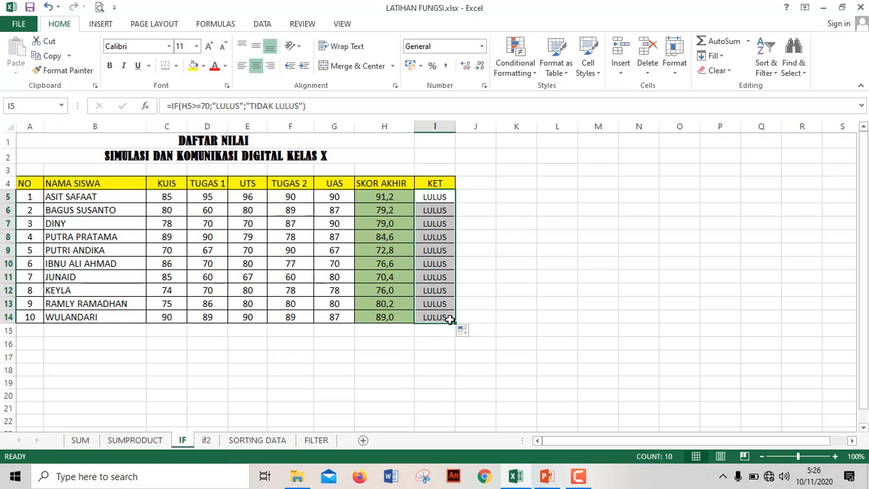
pyautogui.doubleClick(445, 196)
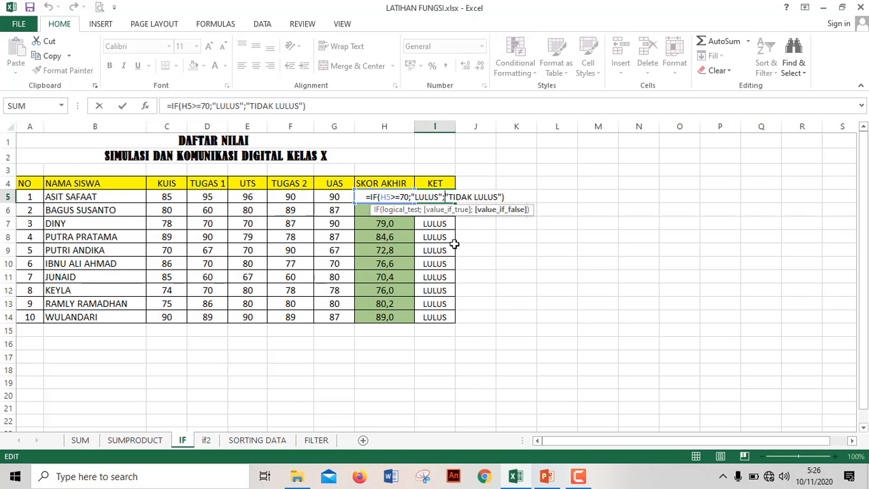
pyautogui.press('Return')
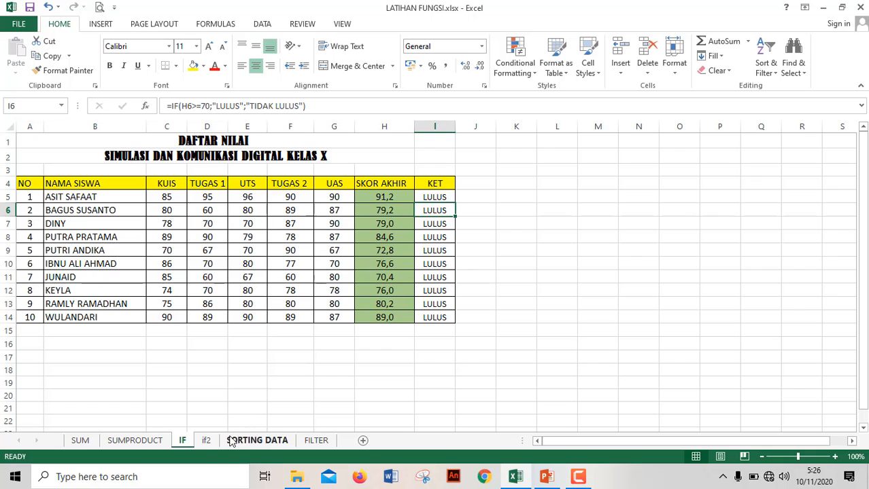
# On the if2 sheet, clear the KET entries in I6:I14, keeping the formula in I5.
pyautogui.click(207, 441)
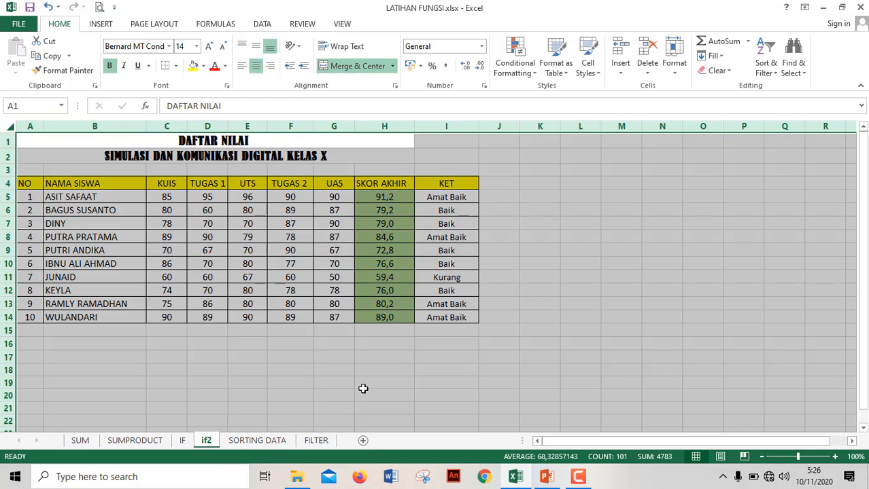
pyautogui.click(465, 196)
pyautogui.doubleClick(465, 196)
pyautogui.click(463, 222)
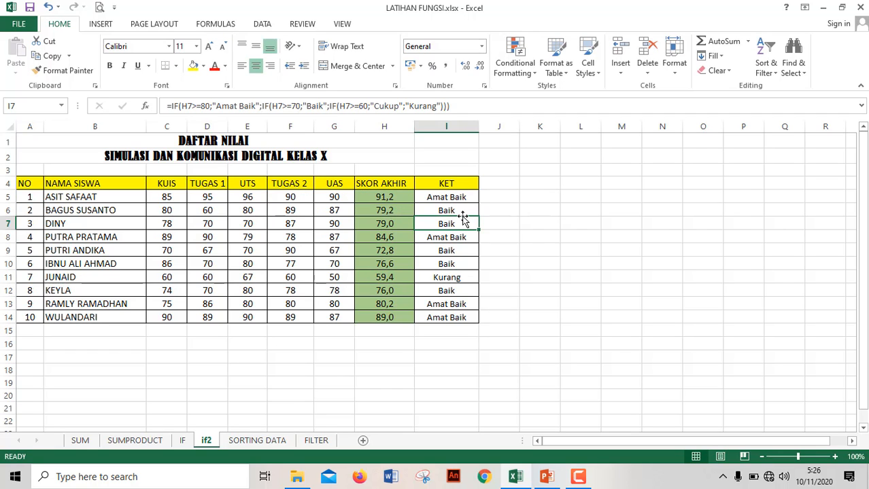
pyautogui.click(462, 211)
pyautogui.hotkey('shift', 'Down')
pyautogui.hotkey('shift', 'Down')
pyautogui.hotkey('shift', 'Down')
pyautogui.hotkey('shift', 'Down')
pyautogui.hotkey('shift', 'Down')
pyautogui.hotkey('shift', 'Down')
pyautogui.hotkey('shift', 'Down')
pyautogui.hotkey('shift', 'Down')
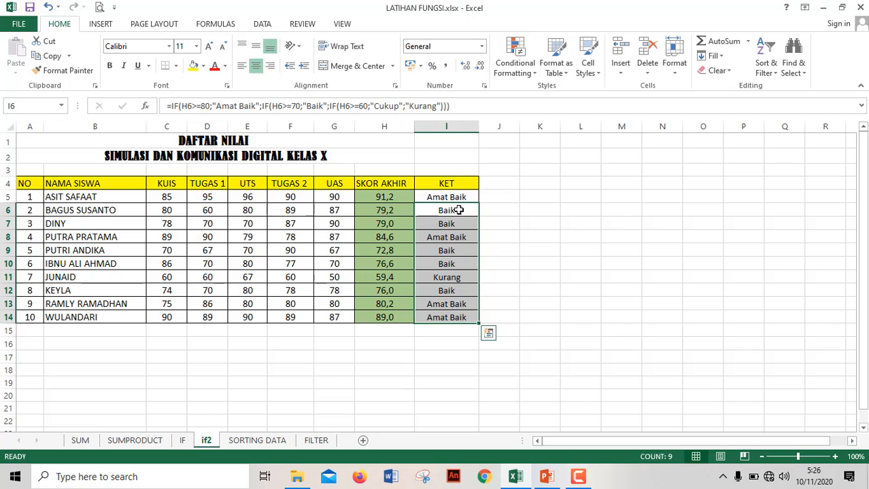
pyautogui.press('Delete')
# Examine the nested IF formula in I5 argument by argument, from its first condition to the closing parentheses, leaving it unchanged.
pyautogui.click(463, 196)
pyautogui.doubleClick(463, 196)
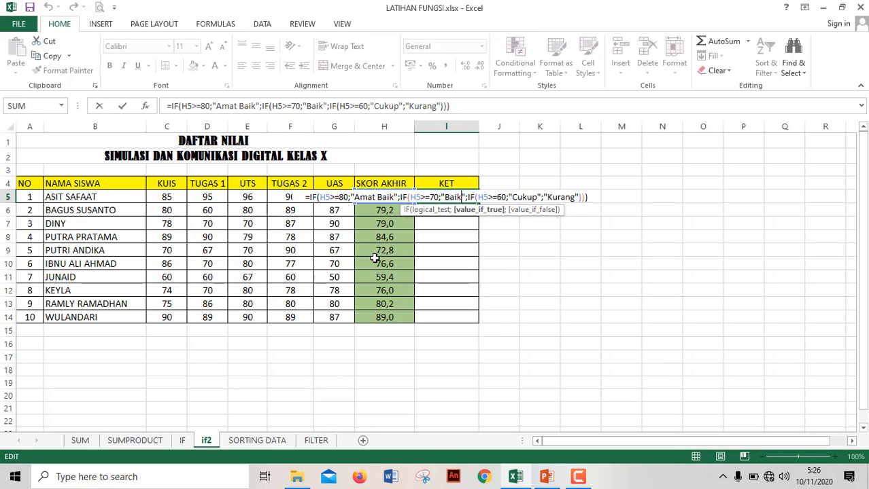
pyautogui.press('Left')
pyautogui.press('Left')
pyautogui.press('Left')
pyautogui.press('Left')
pyautogui.press('Left')
pyautogui.press('Left')
pyautogui.press('Left')
pyautogui.press('Left')
pyautogui.press('Left')
pyautogui.press('Left')
pyautogui.press('Left')
pyautogui.press('Left')
pyautogui.press('Left')
pyautogui.press('Left')
pyautogui.press('Left')
pyautogui.press('Left')
pyautogui.press('Left')
pyautogui.press('Left')
pyautogui.press('Left')
pyautogui.press('Left')
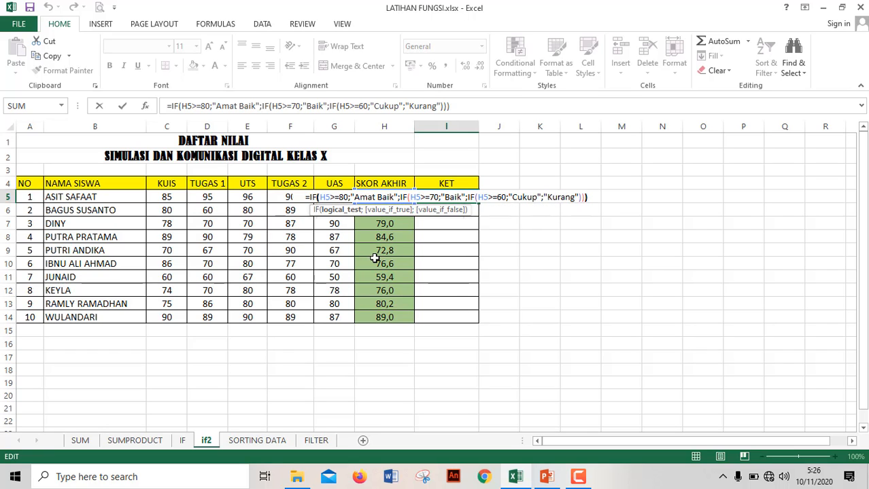
pyautogui.press('Right')
pyautogui.press('Right')
pyautogui.press('Right')
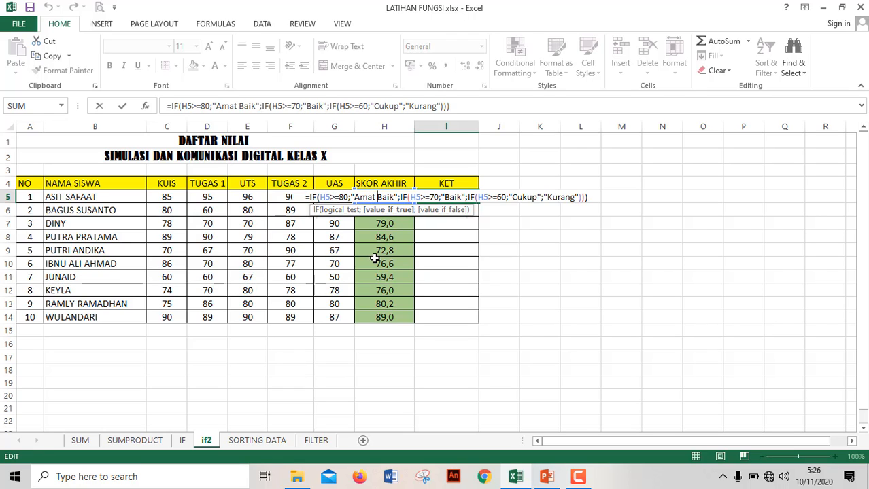
pyautogui.press('Right')
pyautogui.press('Right')
pyautogui.press('Right')
pyautogui.press('Right')
pyautogui.press('Right')
pyautogui.press('Right')
pyautogui.press('Right')
pyautogui.press('Right')
pyautogui.press('Right')
pyautogui.press('Right')
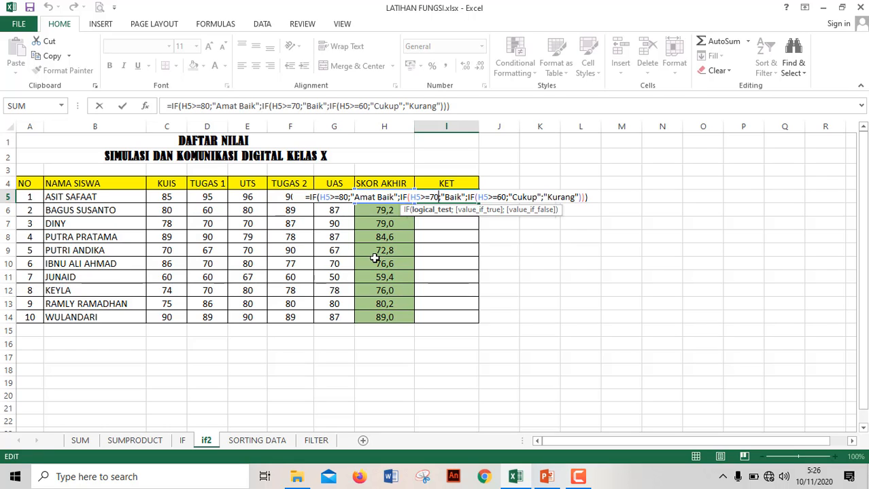
pyautogui.press('Right')
pyautogui.press('Right')
pyautogui.press('Right')
pyautogui.press('Right')
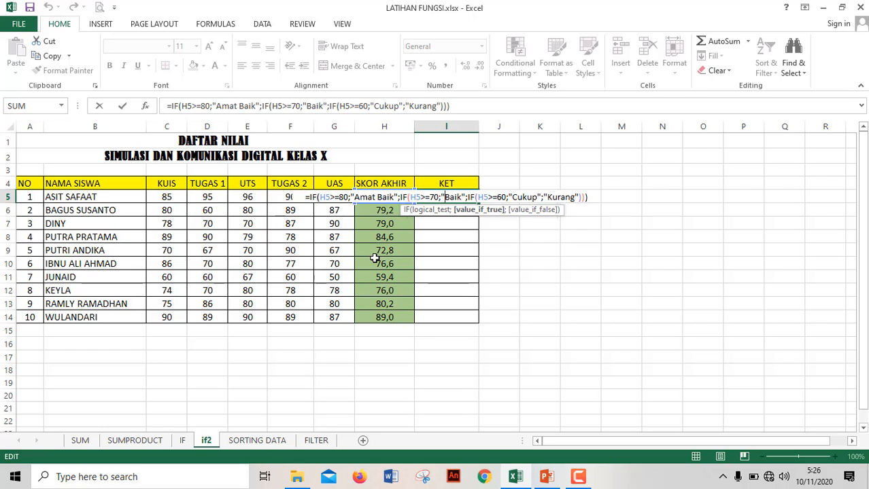
pyautogui.press('Right')
pyautogui.press('Right')
pyautogui.press('Right')
pyautogui.press('Right')
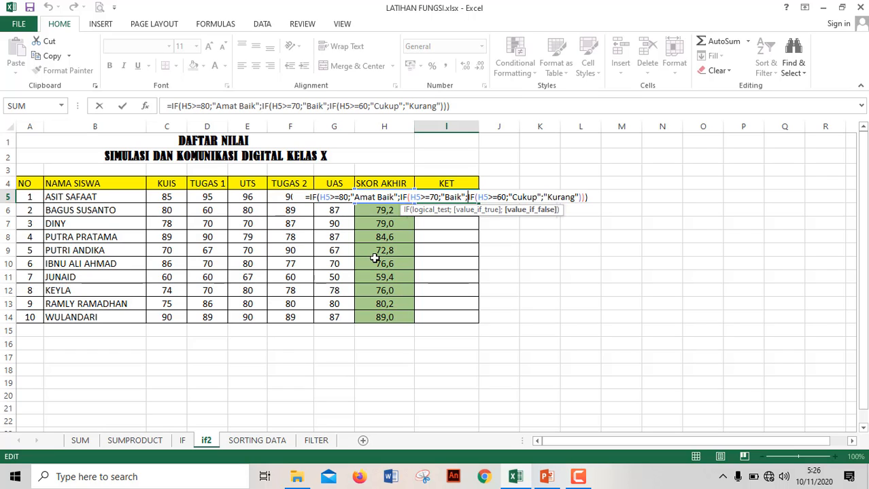
pyautogui.press('Right')
pyautogui.press('Right')
pyautogui.press('Right')
pyautogui.press('Right')
pyautogui.press('Right')
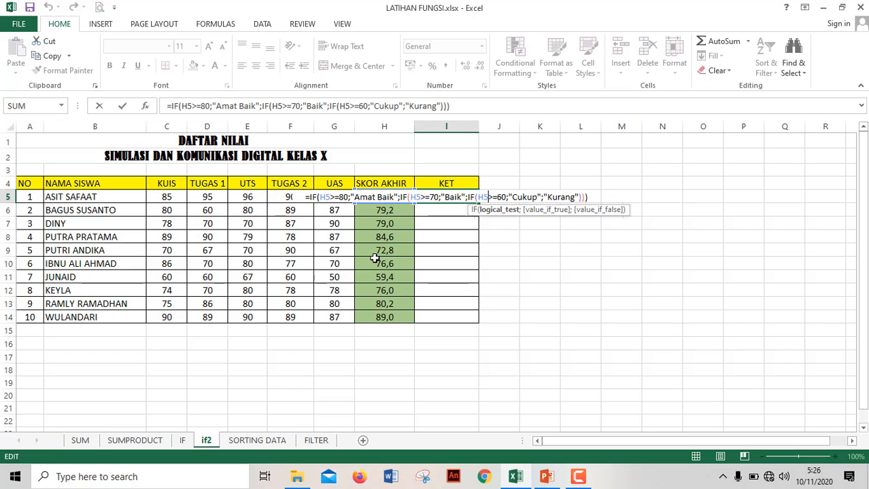
pyautogui.press('Right')
pyautogui.press('Right')
pyautogui.press('Right')
pyautogui.press('Right')
pyautogui.press('Right')
pyautogui.press('Right')
pyautogui.press('Right')
pyautogui.press('Right')
pyautogui.press('Right')
pyautogui.press('Right')
pyautogui.press('Right')
pyautogui.press('Right')
pyautogui.press('Right')
pyautogui.press('Right')
pyautogui.press('Right')
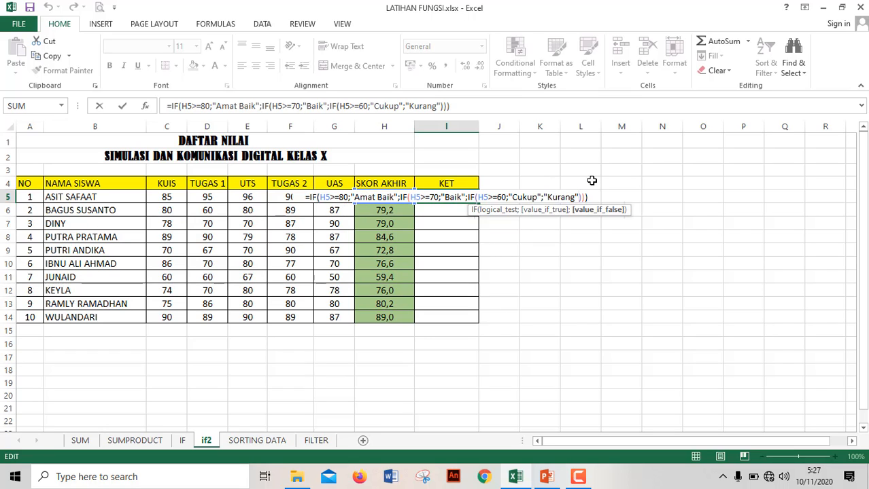
pyautogui.press('Return')
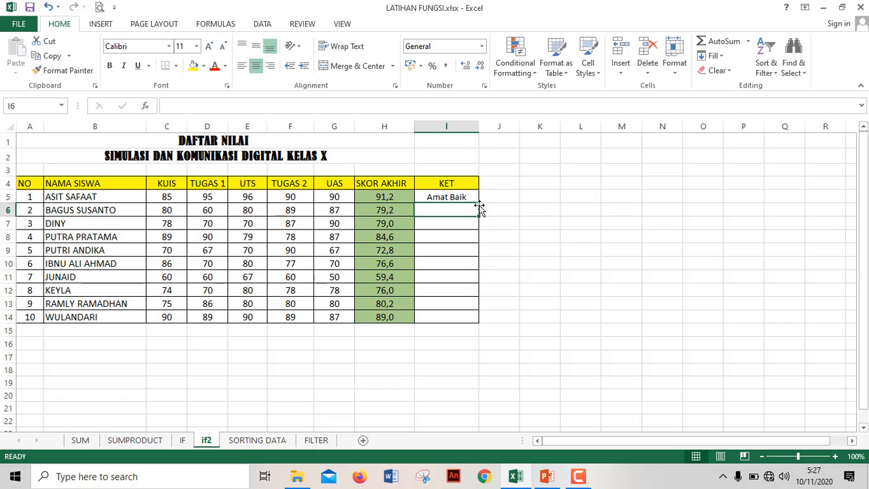
# Fill the nested IF formula from I5 down the KET column to I14.
pyautogui.click(468, 198)
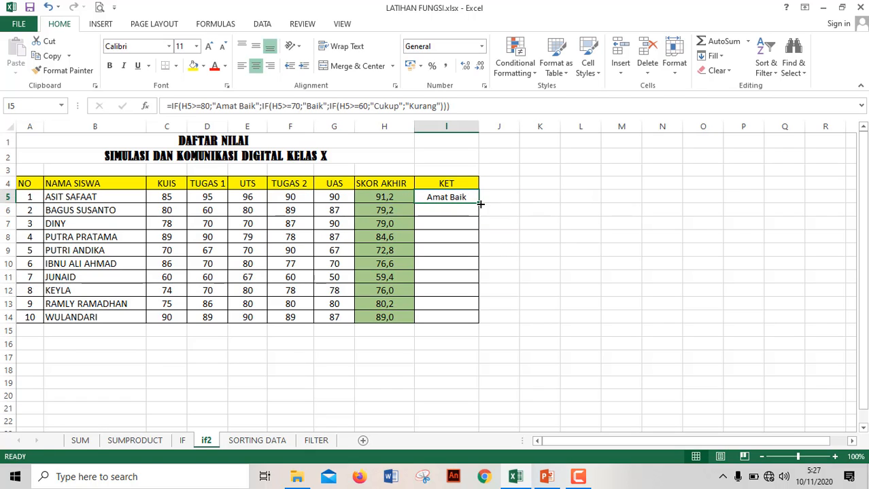
pyautogui.moveTo(480, 202); pyautogui.dragTo(465, 326)
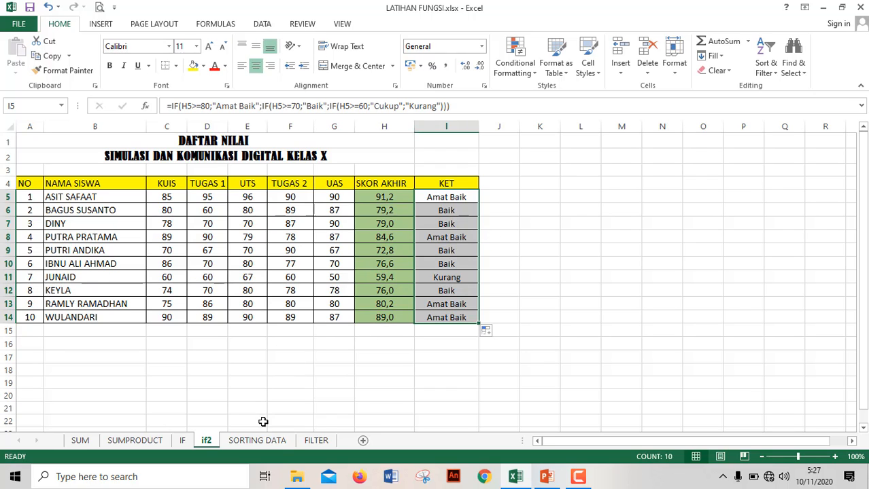
# On the SORTING DATA sheet, sort the participant table A3:F13 by the values in the JK column from A to Z.
pyautogui.click(272, 441)
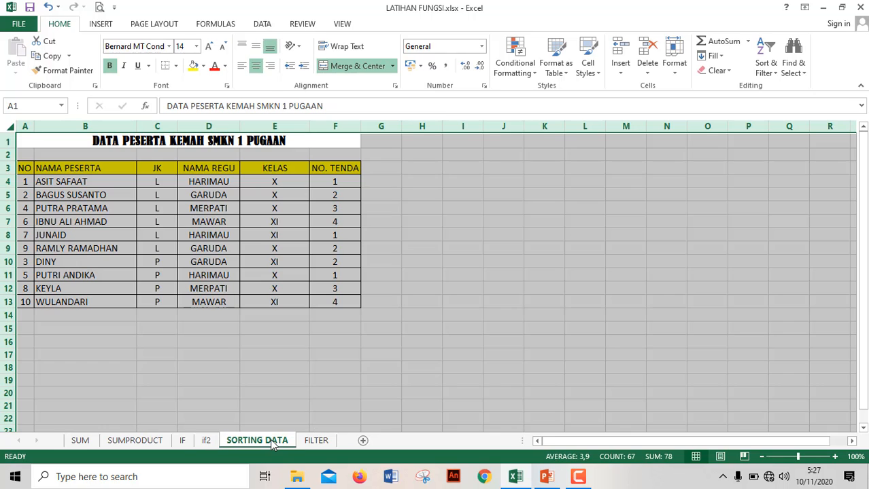
pyautogui.click(329, 391)
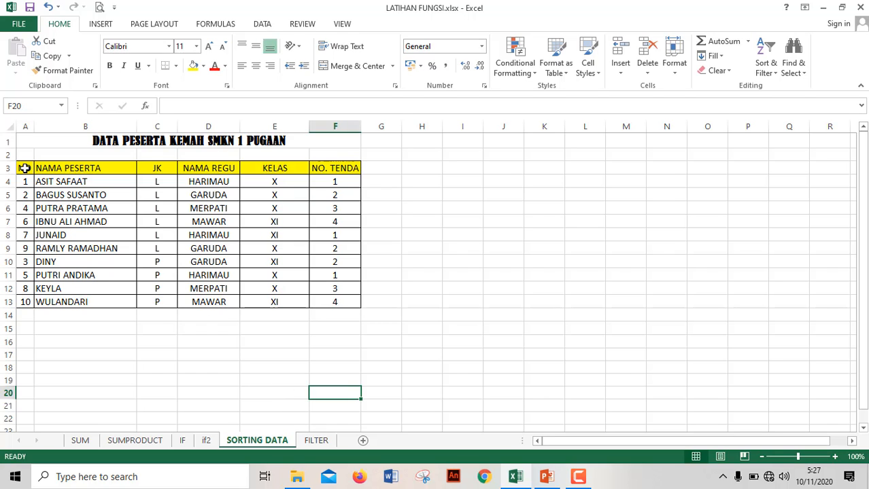
pyautogui.moveTo(25, 168); pyautogui.dragTo(355, 305)
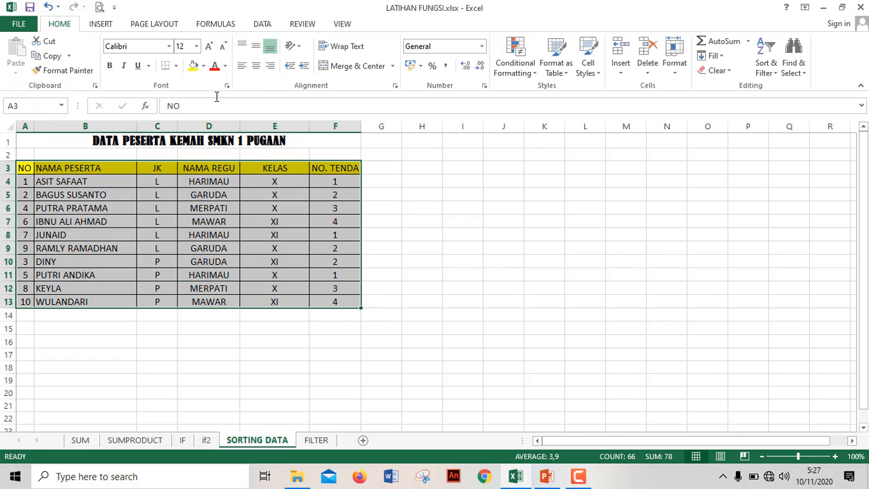
pyautogui.click(262, 24)
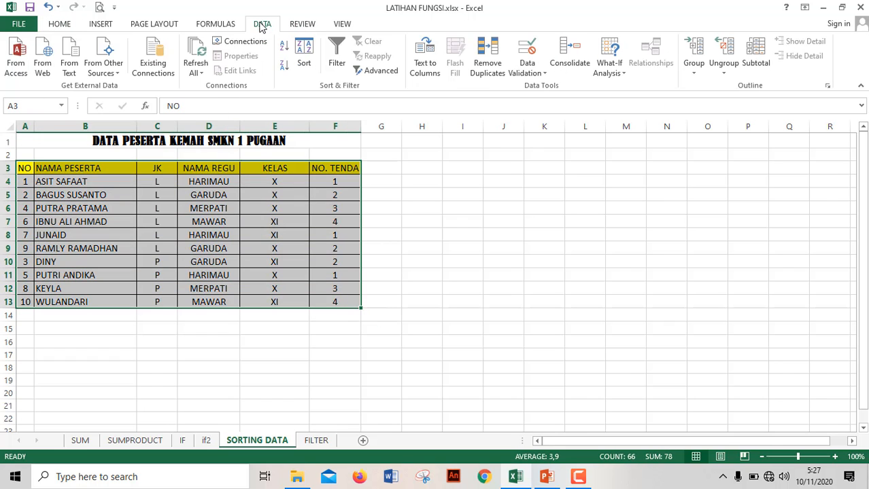
pyautogui.click(304, 51)
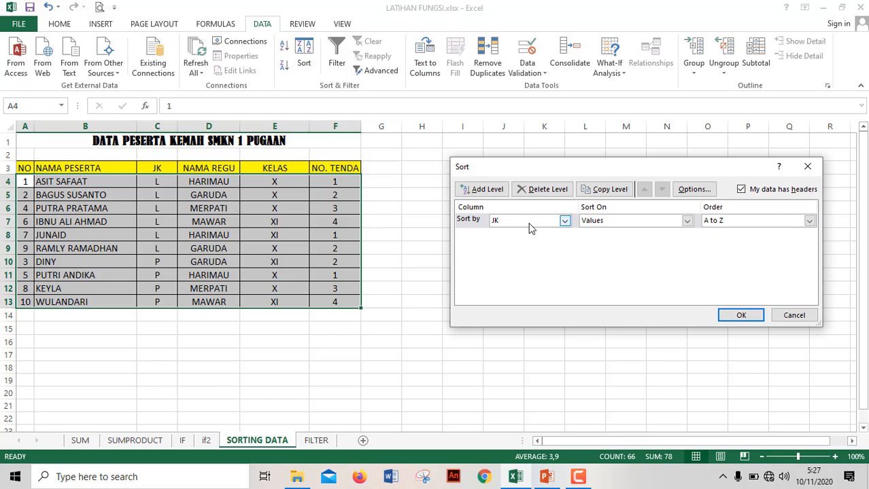
pyautogui.click(565, 222)
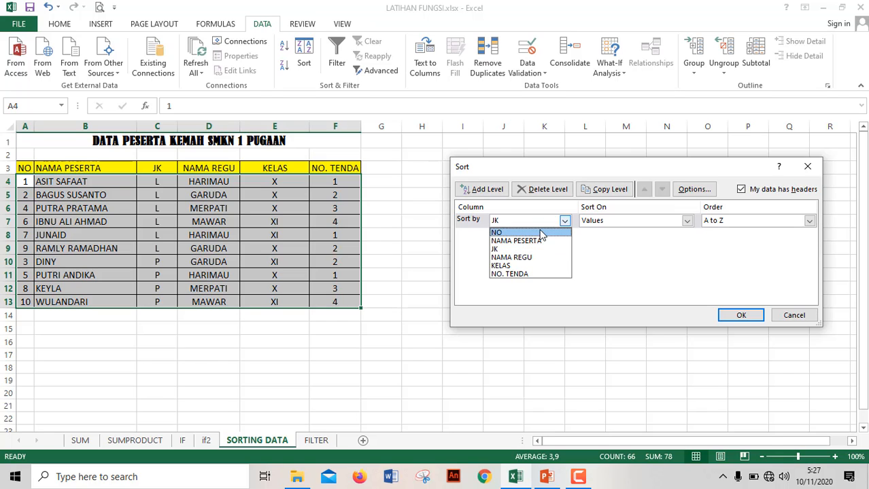
pyautogui.click(501, 250)
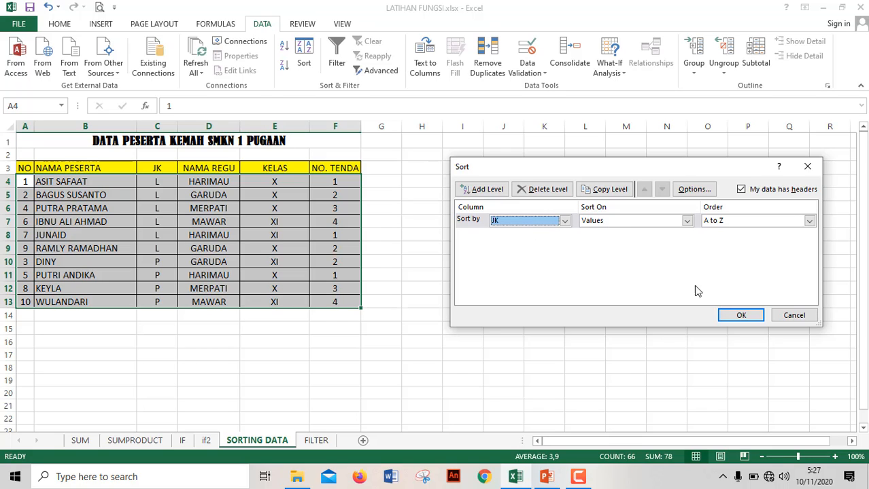
pyautogui.click(741, 315)
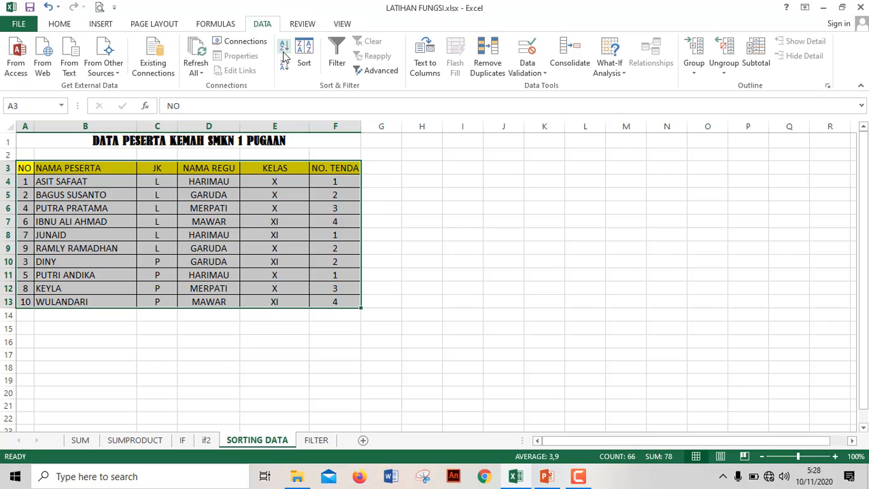
# Sort the same participant table by the values in the KELAS column from A to Z.
pyautogui.click(304, 54)
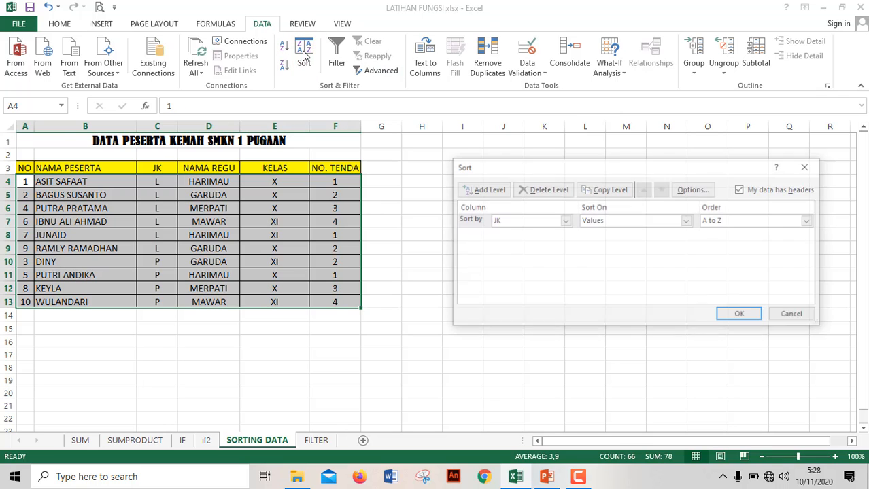
pyautogui.click(564, 221)
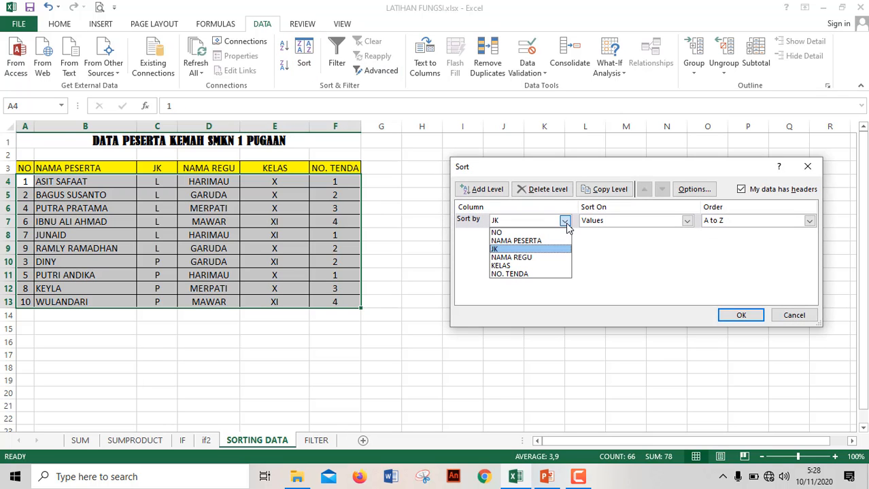
pyautogui.click(523, 266)
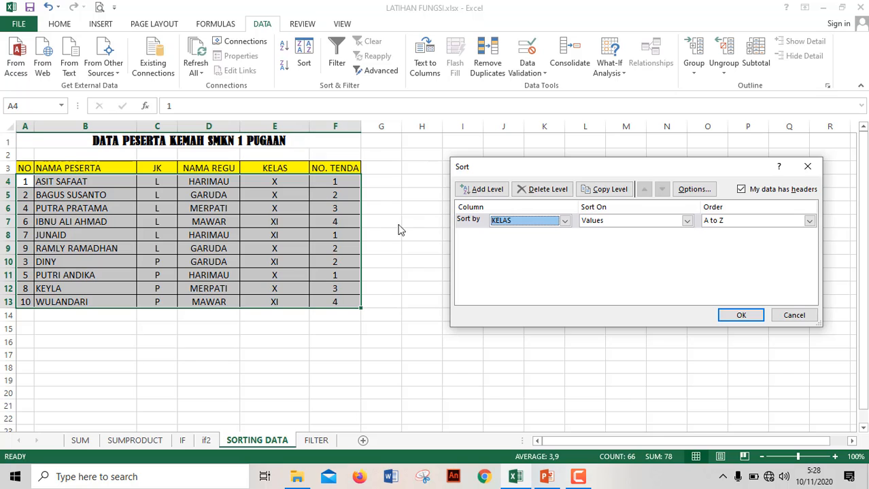
pyautogui.click(751, 316)
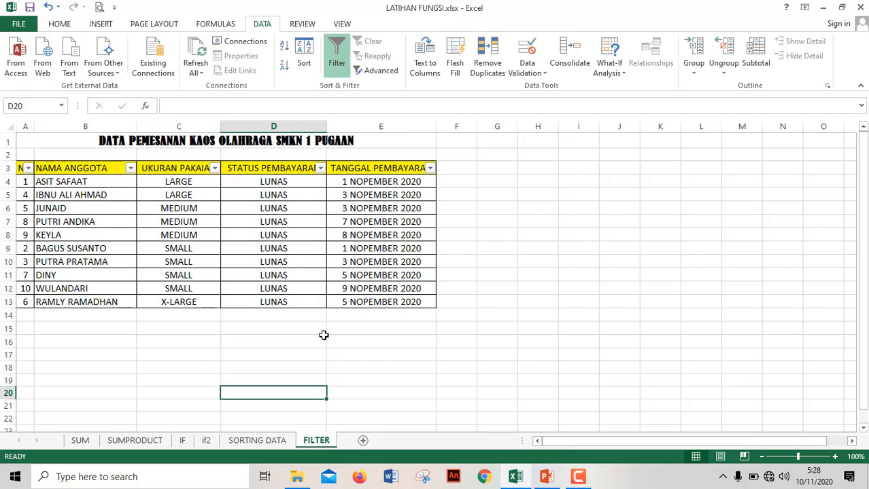
# On the FILTER sheet, remove the filter from the header row A3:E3 and apply it again.
pyautogui.click(21, 167)
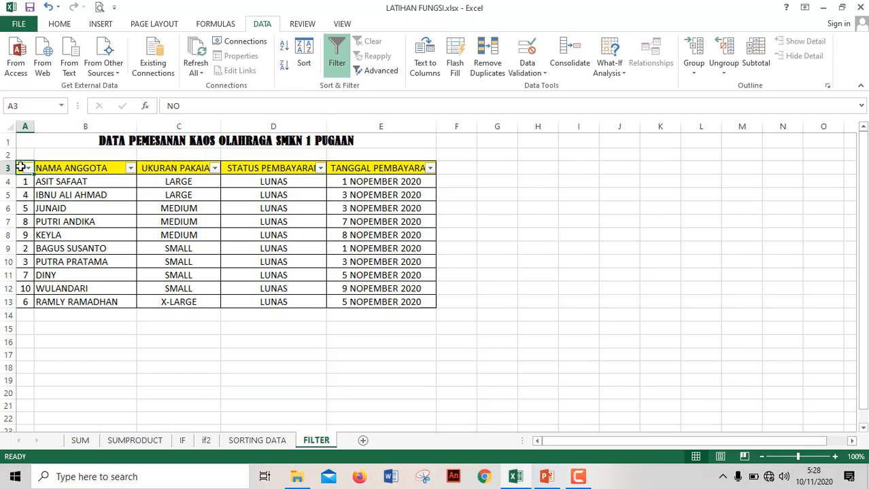
pyautogui.hotkey('shift', 'Right')
pyautogui.hotkey('shift', 'Right')
pyautogui.hotkey('shift', 'Right')
pyautogui.hotkey('shift', 'Right')
pyautogui.hotkey('shift', 'Right')
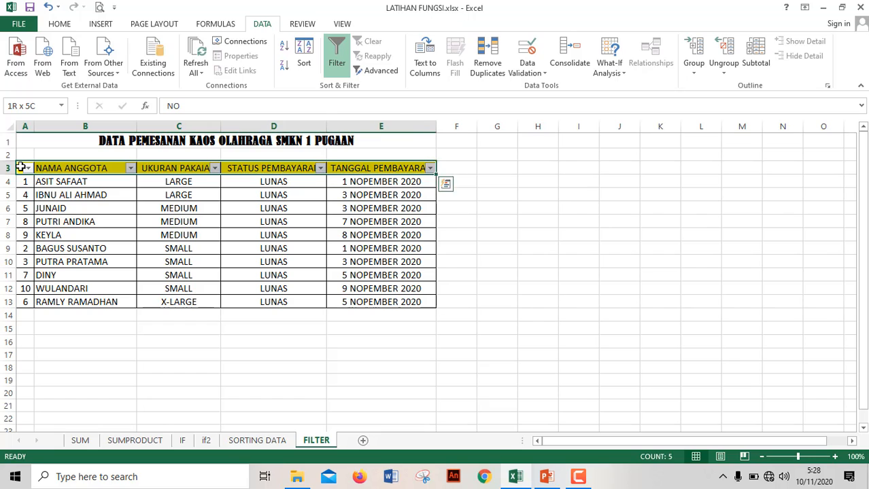
pyautogui.hotkey('shift', 'Left')
pyautogui.click(345, 63)
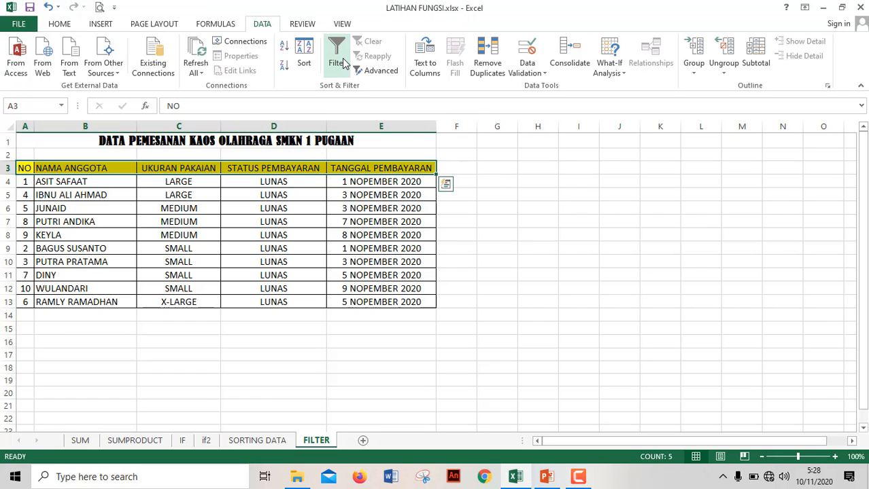
pyautogui.click(345, 63)
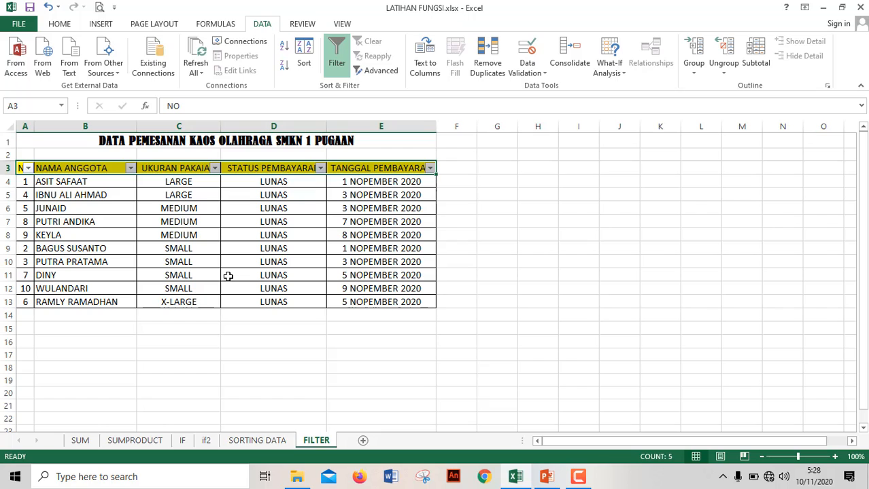
# Filter the UKURAN PAKAIAN column to show only SMALL, excluding LARGE, MEDIUM and X-LARGE.
pyautogui.click(214, 169)
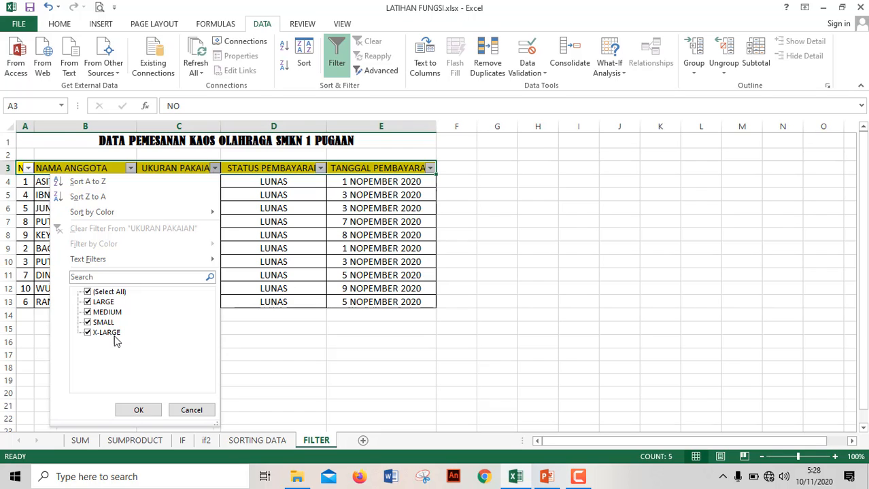
pyautogui.click(87, 302)
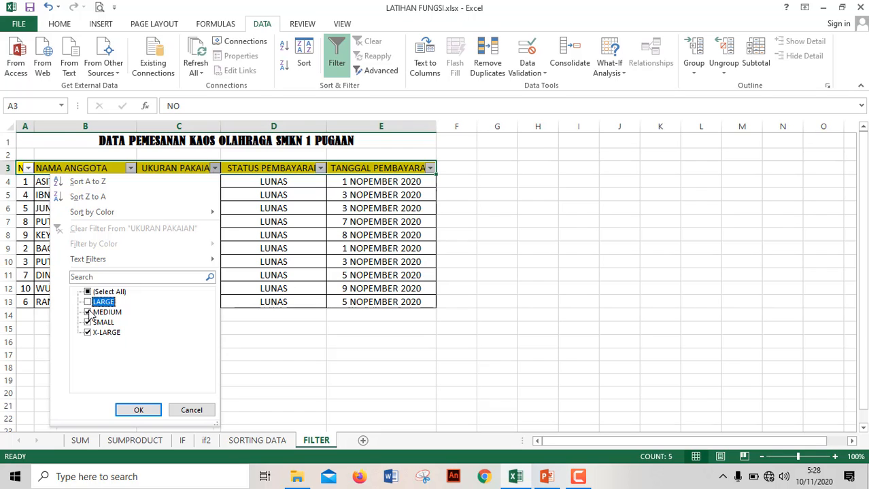
pyautogui.click(89, 312)
pyautogui.click(87, 333)
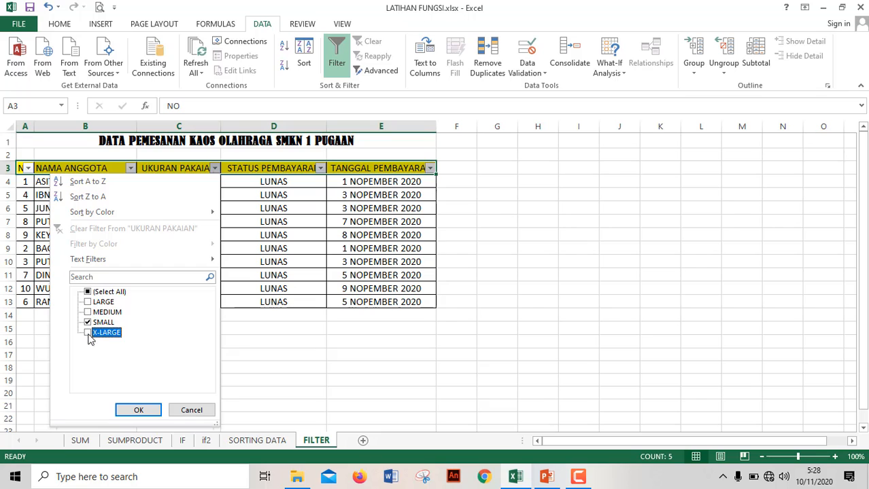
pyautogui.click(140, 411)
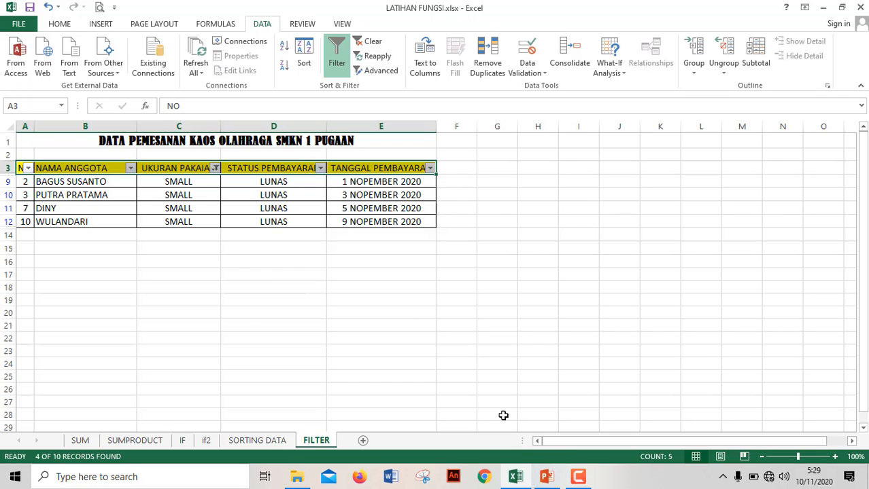
pyautogui.click(578, 476)
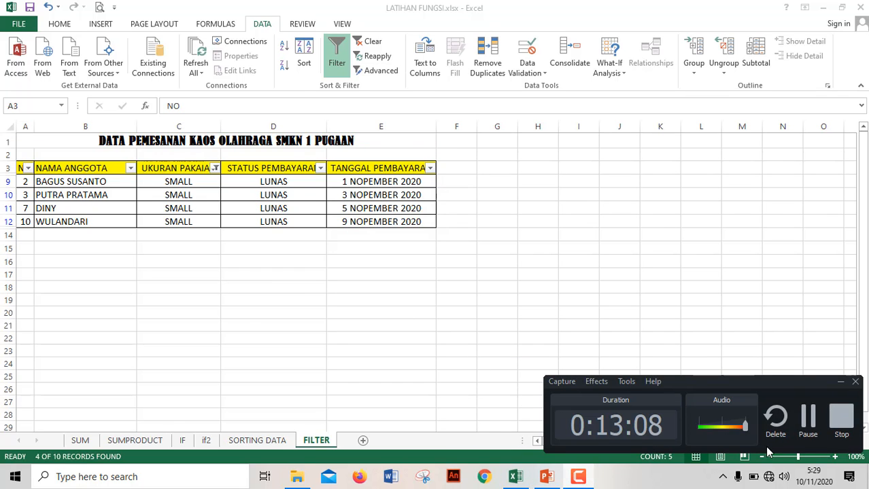